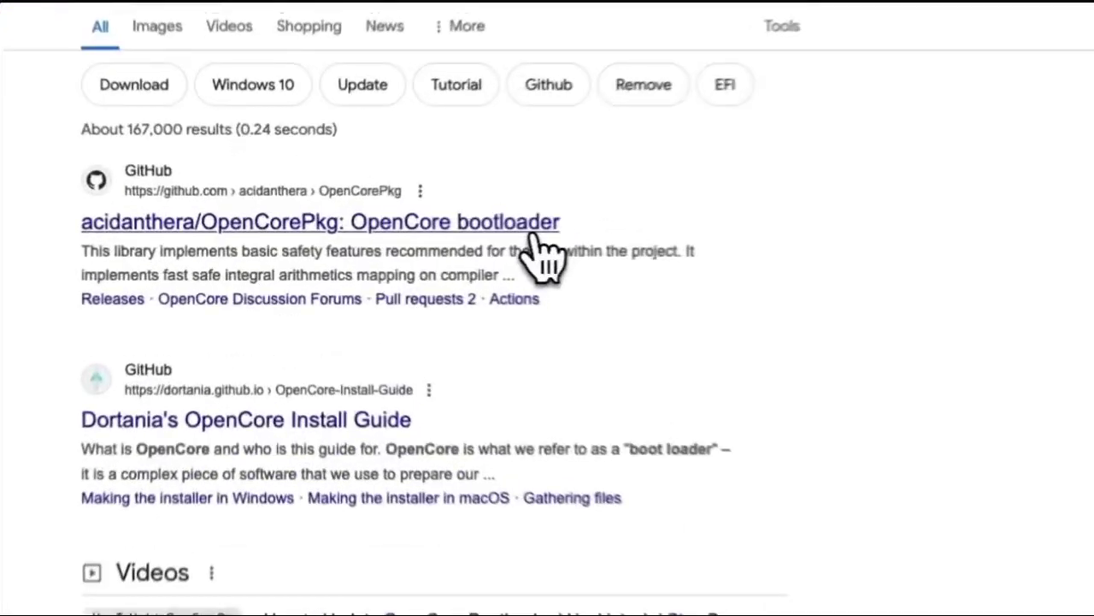
# Download OpenCore-0.9.9-RELEASE.zip from the OpenCorePkg GitHub repo onto the desktop and minimize Firefox
pyautogui.click(530, 224)
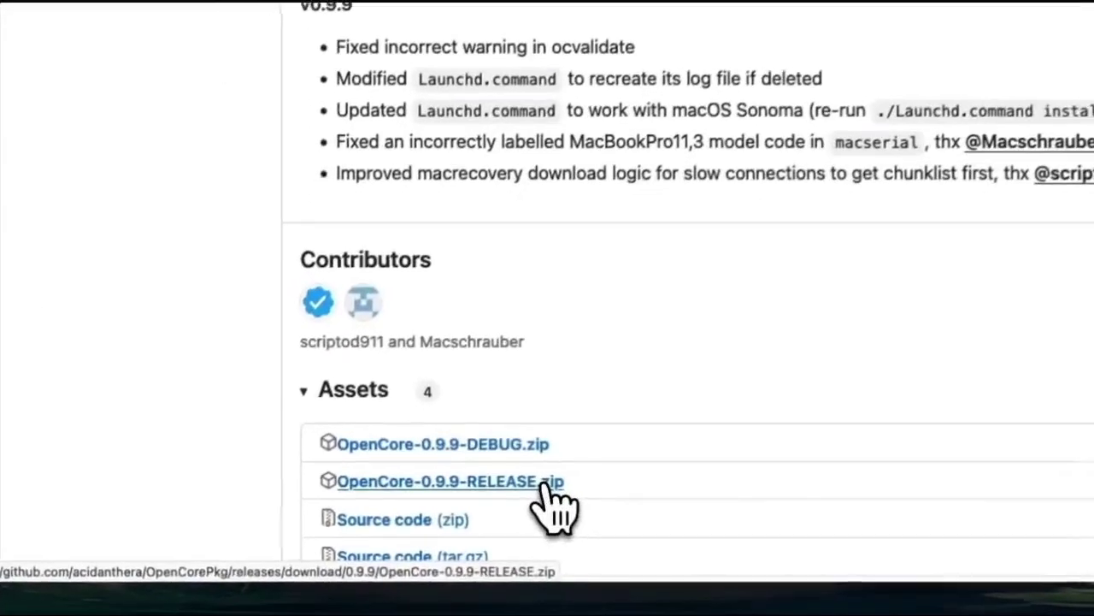
pyautogui.click(332, 551)
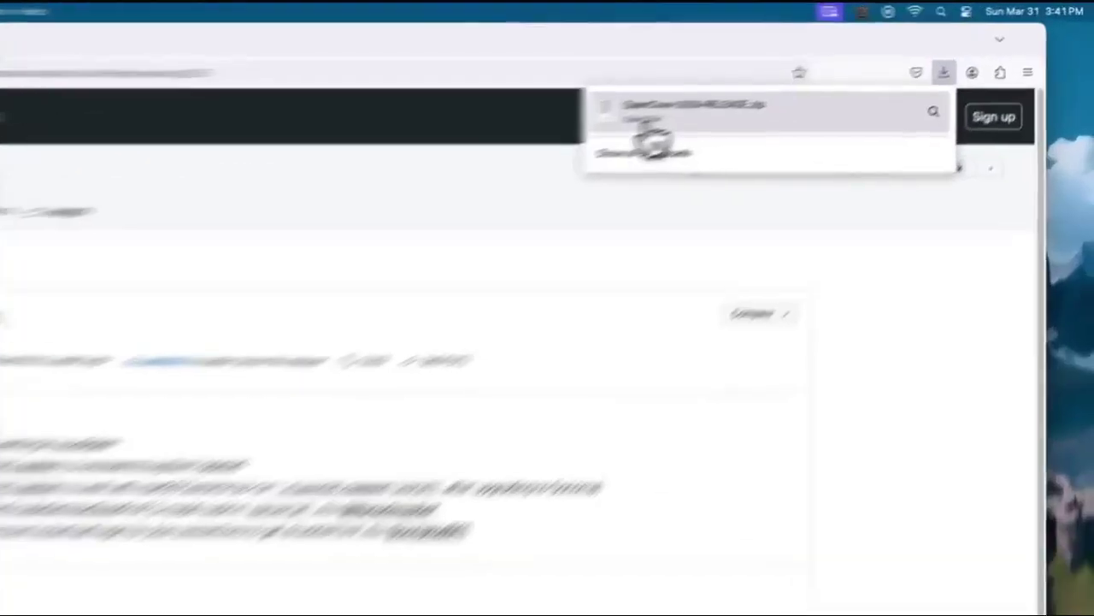
pyautogui.moveTo(767, 94); pyautogui.dragTo(1077, 197)
pyautogui.moveTo(1045, 361); pyautogui.dragTo(1044, 359)
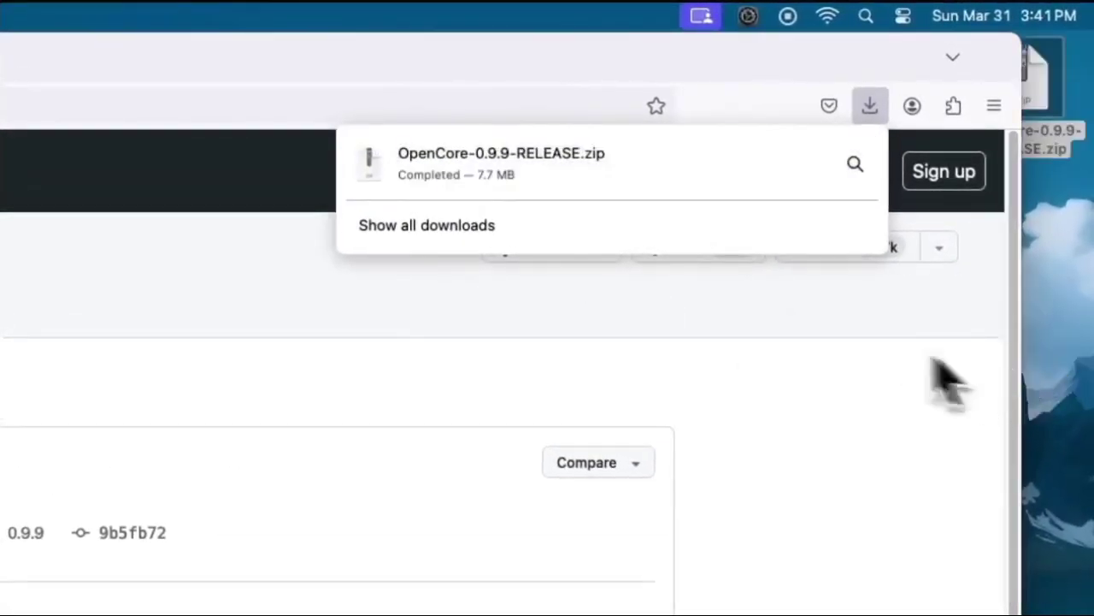
pyautogui.click(76, 55)
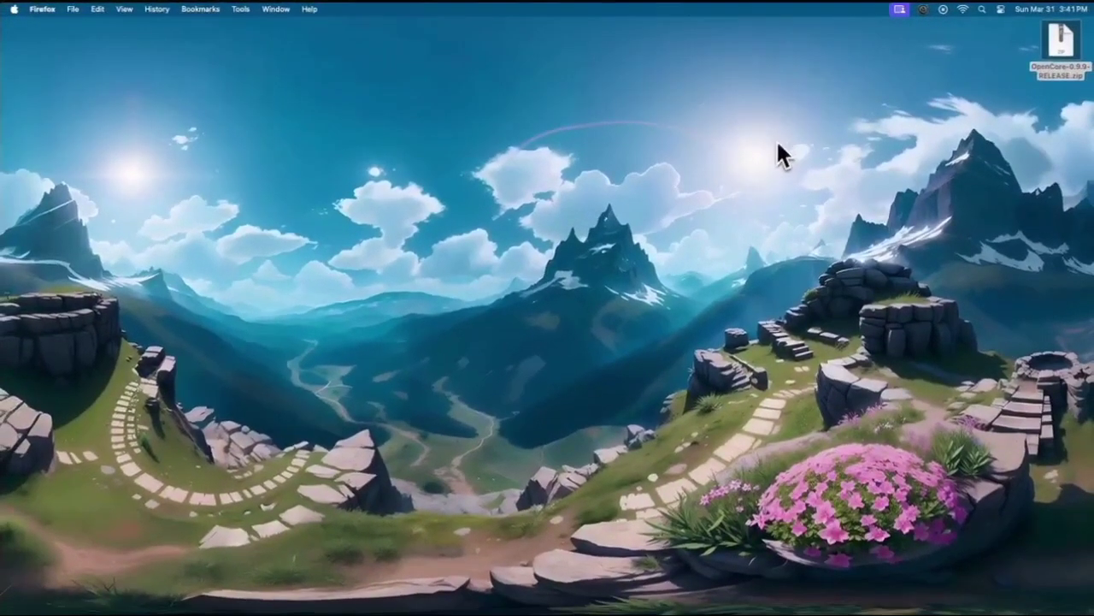
# Launch OpenCore Configurator from the Dock on an untitled 0.9.8 Release config and open its disk menu
pyautogui.moveTo(710, 603)
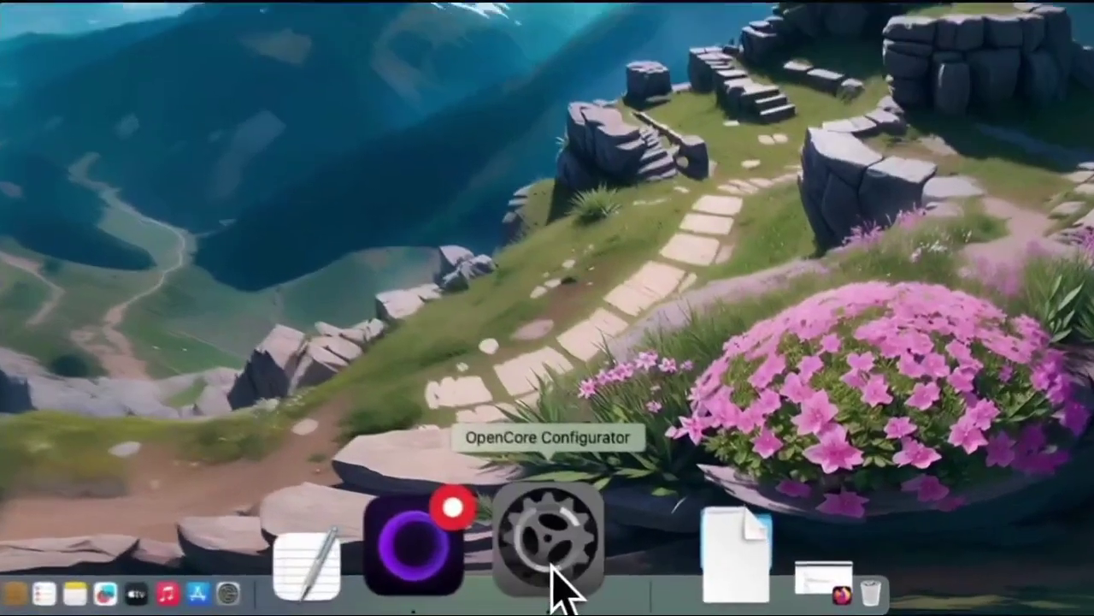
pyautogui.click(665, 598)
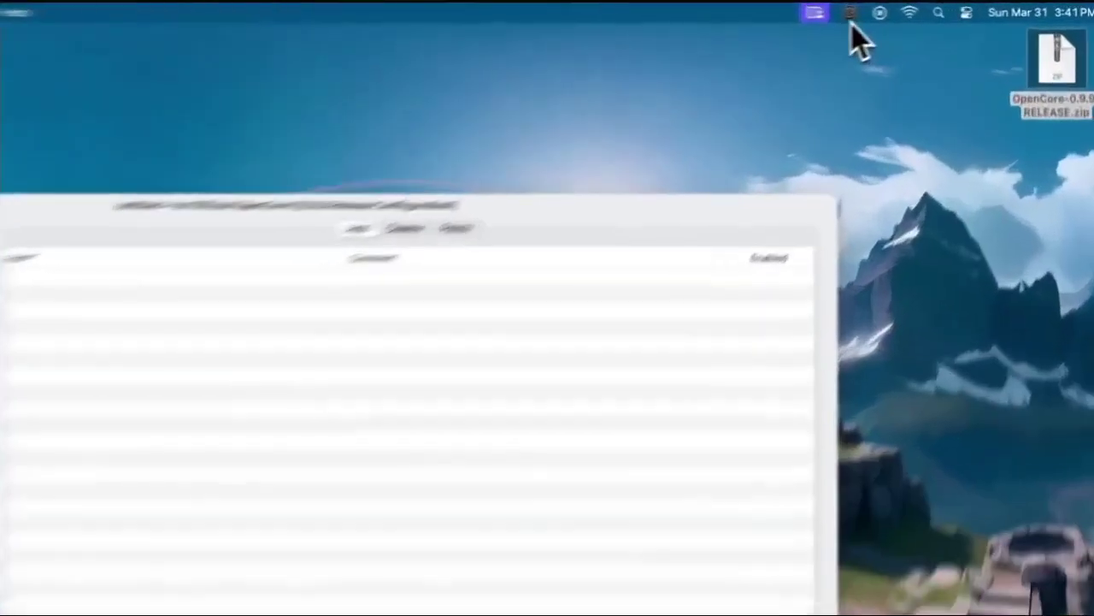
pyautogui.click(923, 9)
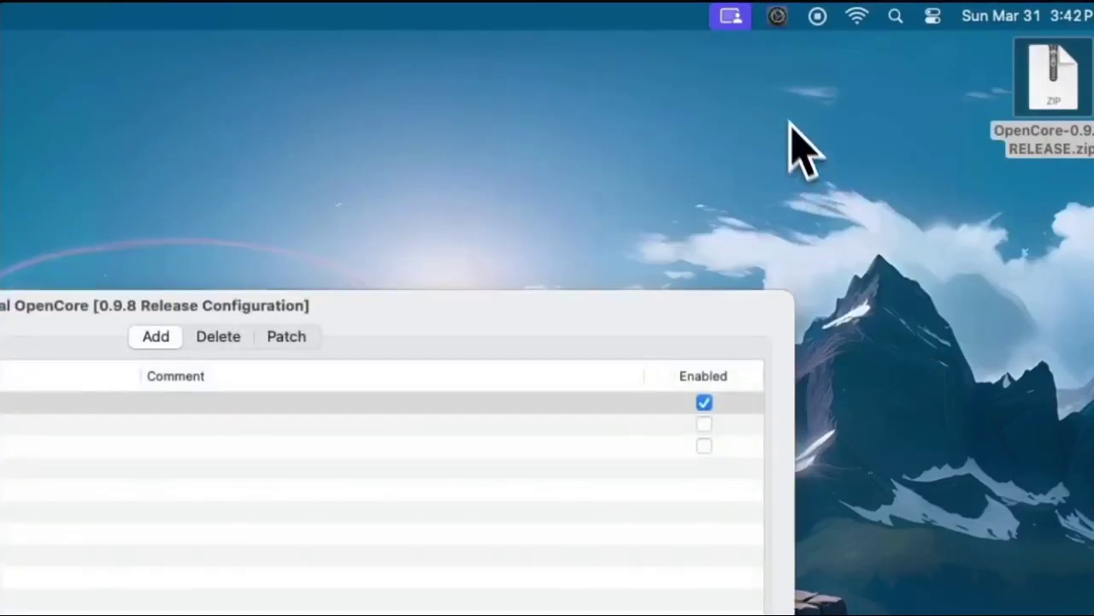
# Mount the OpenCore EFI partition and open its EFI/OC/Drivers folder in Finder
pyautogui.click(778, 19)
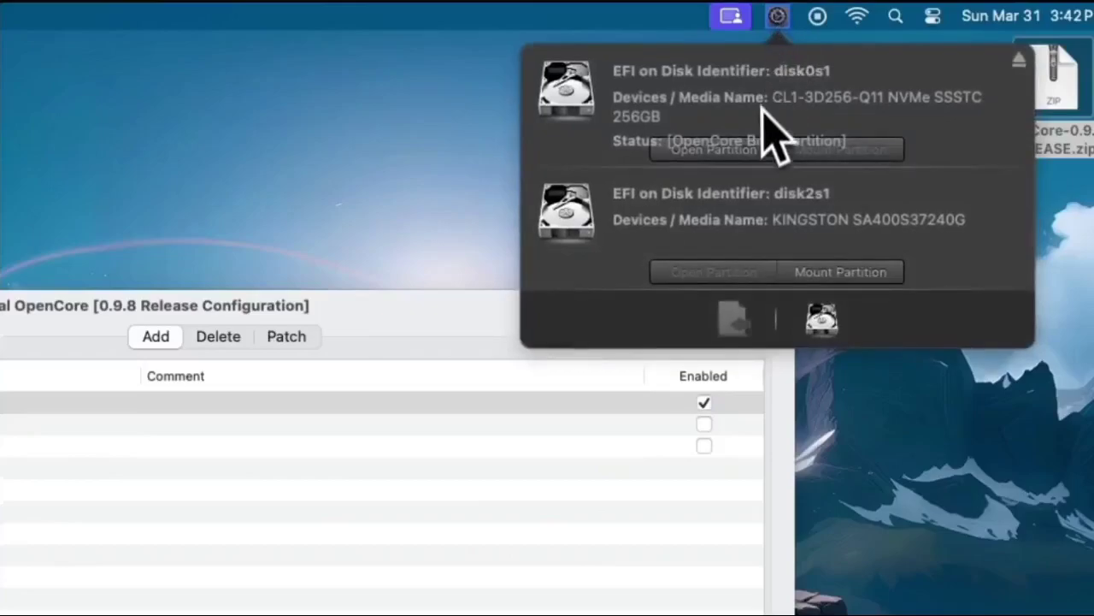
pyautogui.click(751, 150)
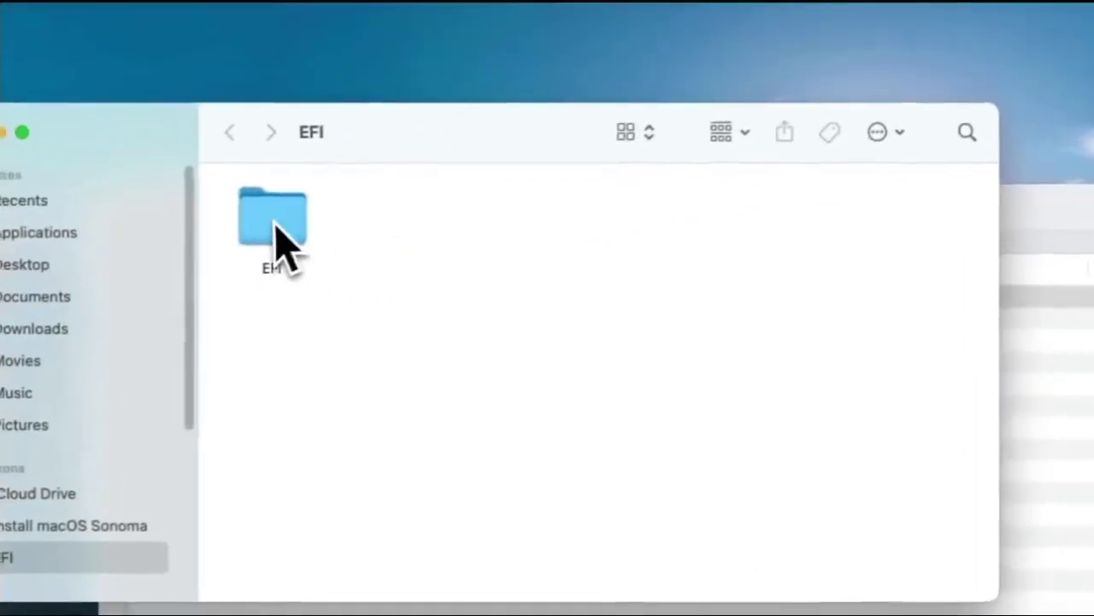
pyautogui.doubleClick(282, 245)
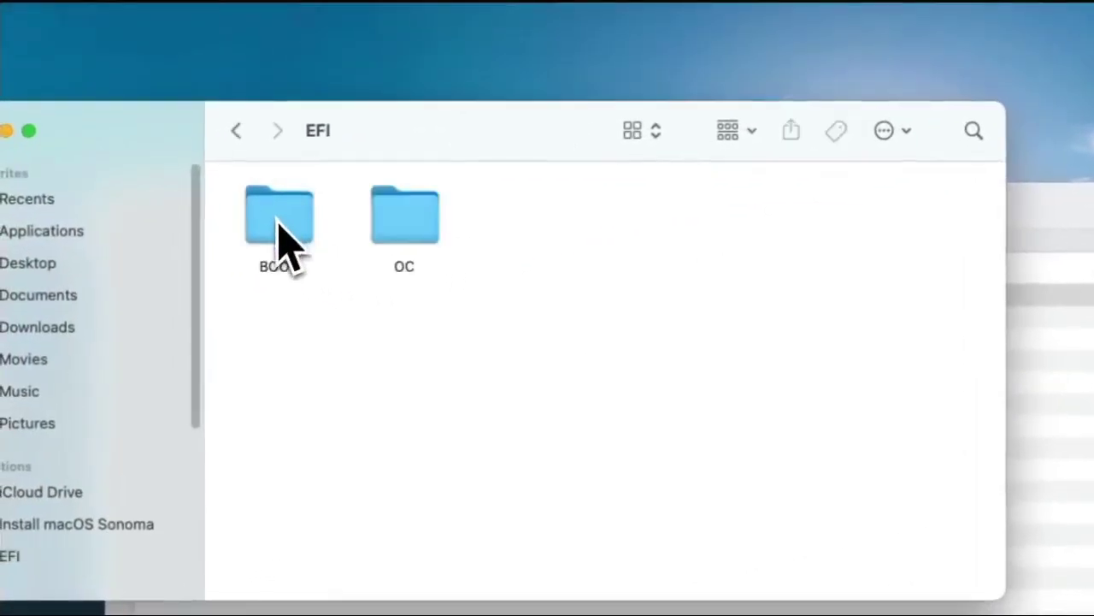
pyautogui.doubleClick(402, 243)
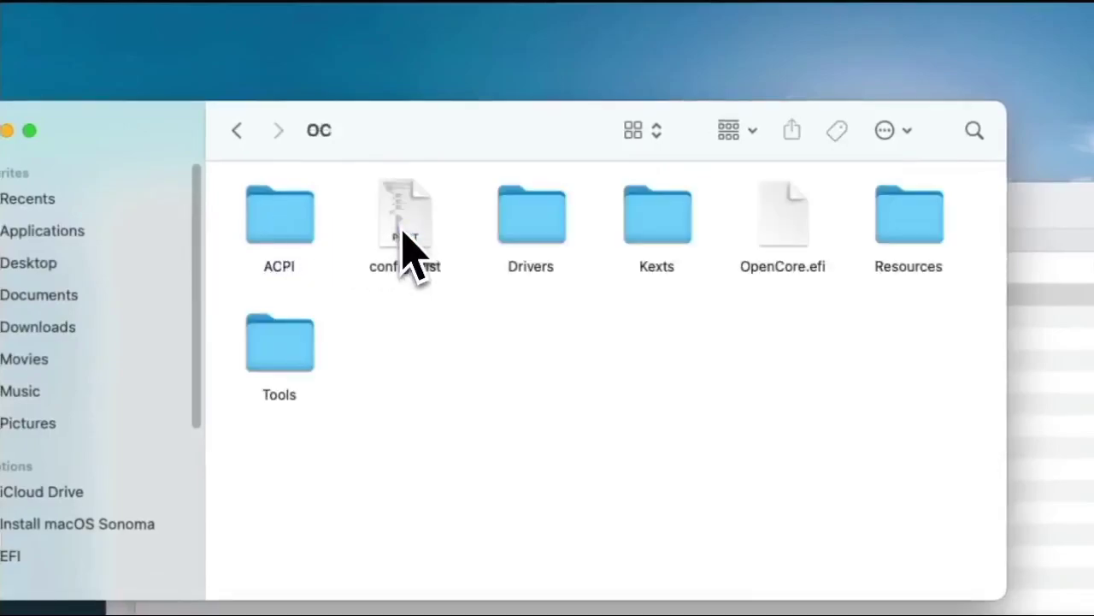
pyautogui.doubleClick(550, 243)
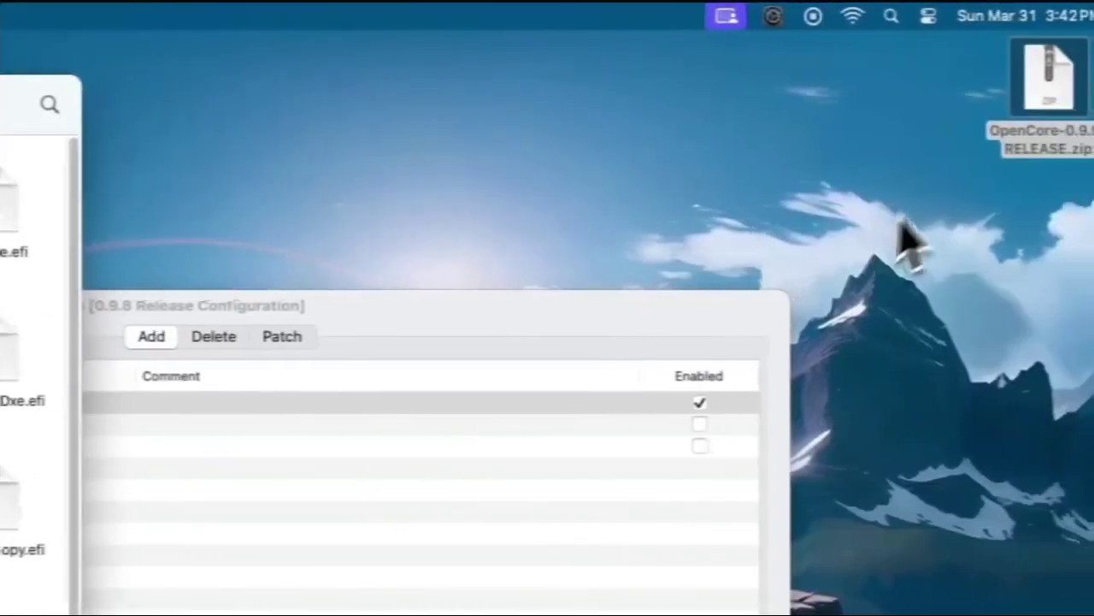
# Extract OpenCore-0.9.9-RELEASE.zip and open its X64/EFI/OC/Drivers folder
pyautogui.click(1018, 120)
pyautogui.doubleClick(1011, 115)
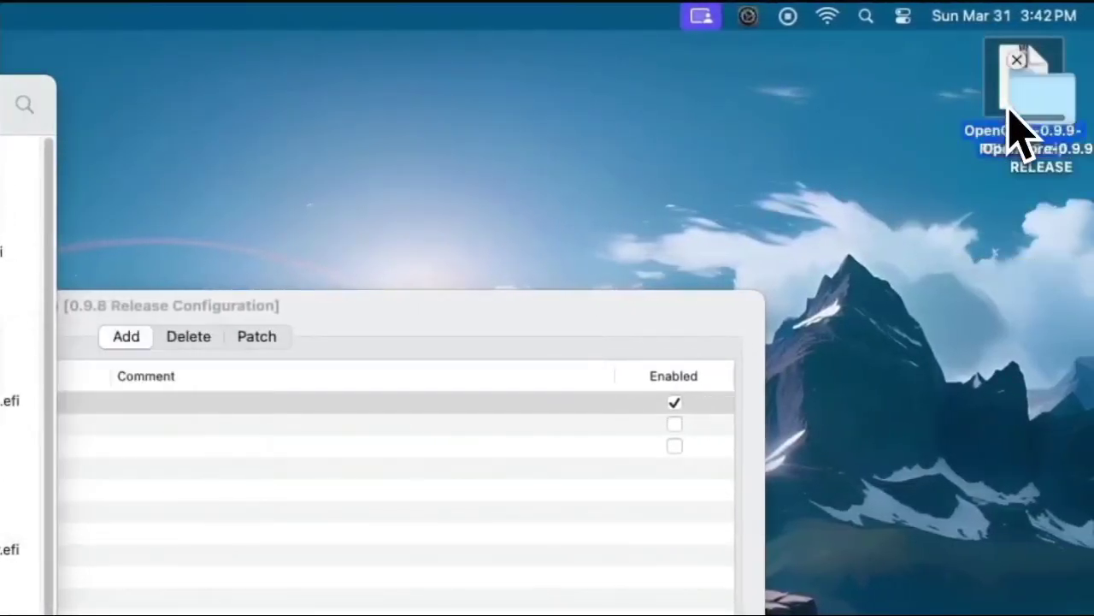
pyautogui.moveTo(1009, 117); pyautogui.dragTo(900, 108)
pyautogui.doubleClick(926, 124)
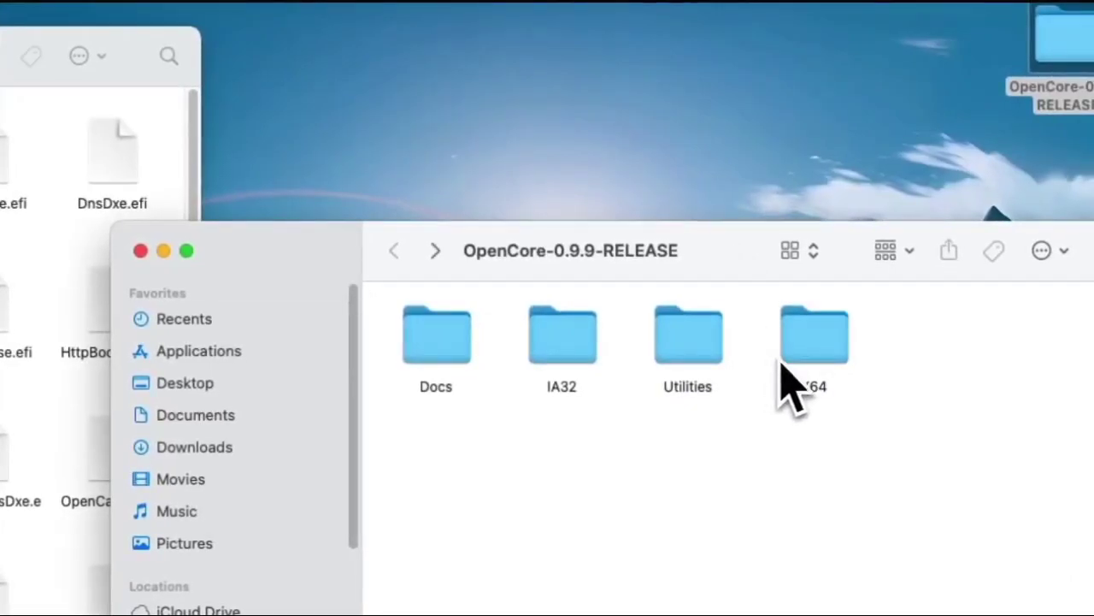
pyautogui.doubleClick(823, 362)
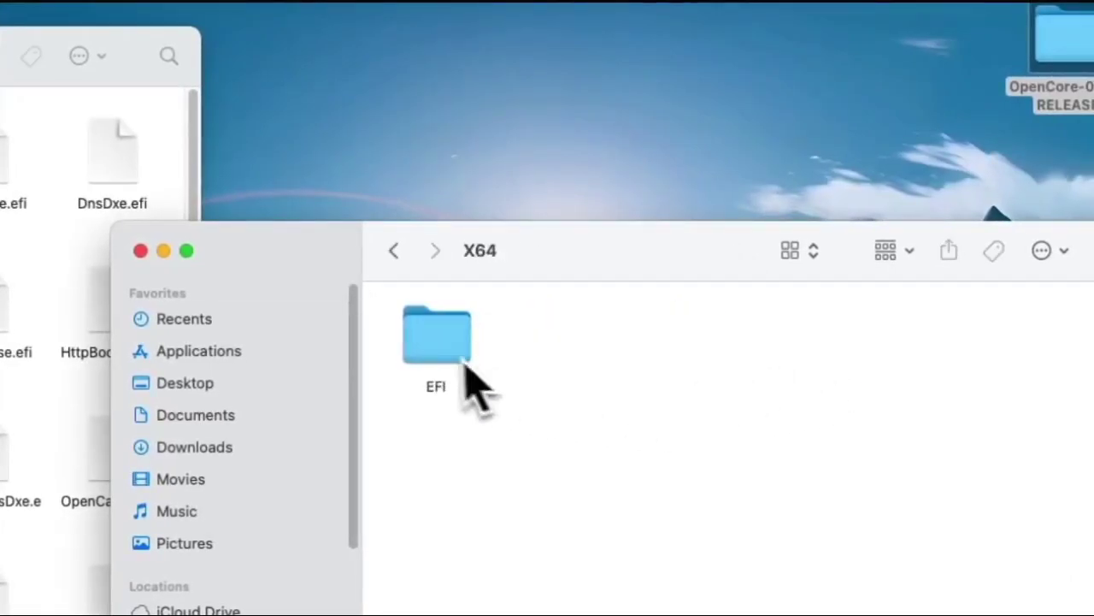
pyautogui.doubleClick(430, 346)
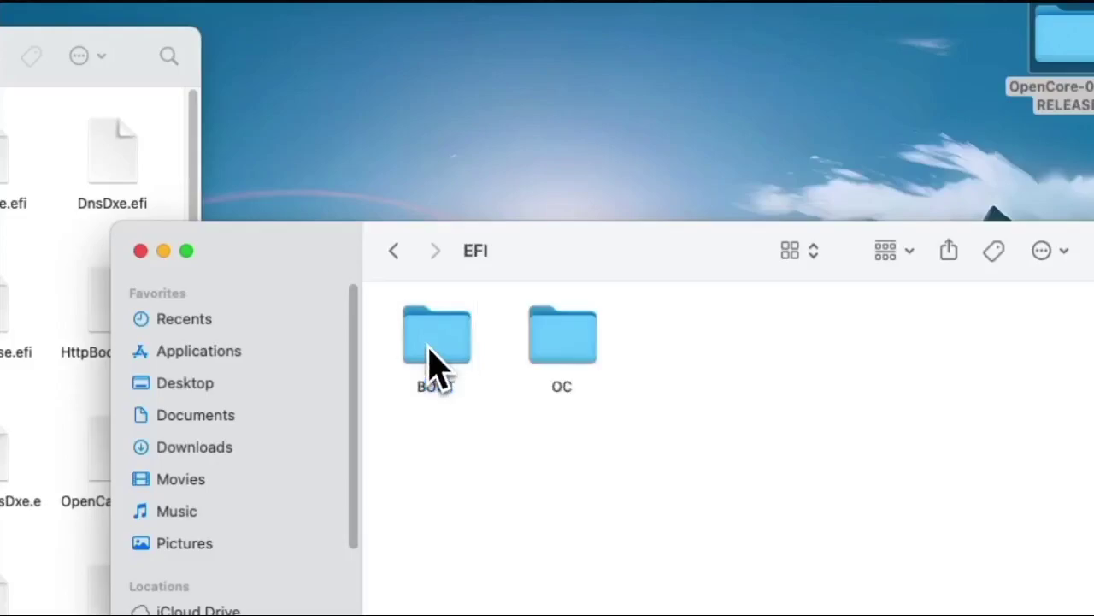
pyautogui.doubleClick(568, 386)
pyautogui.doubleClick(566, 359)
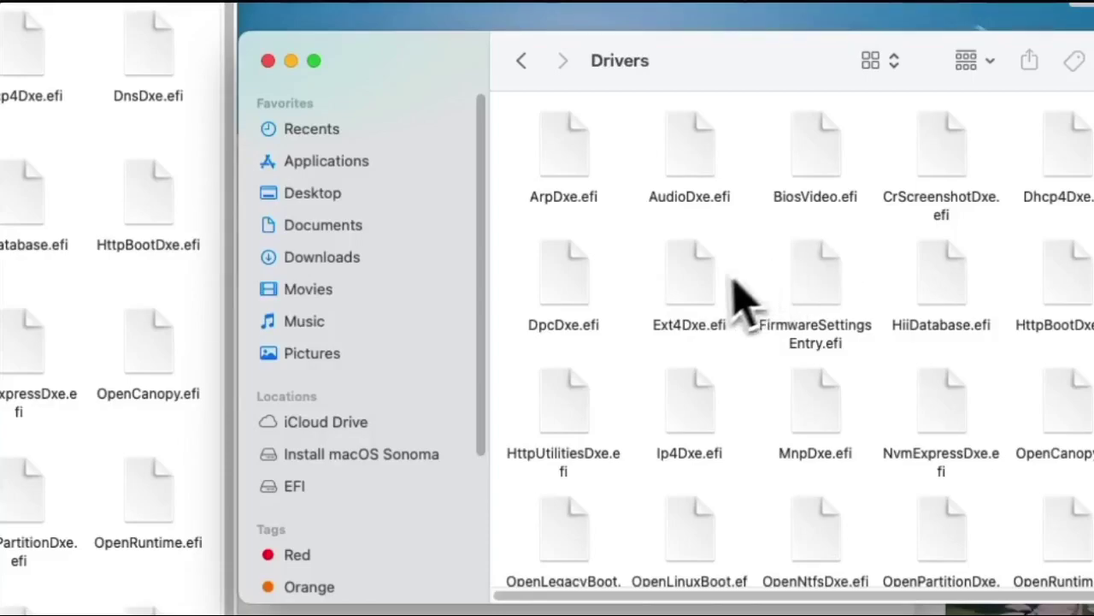
# Copy Ext4Dxe.efi and OpenLinuxBoot.efi into the partition's Drivers folder, replacing the existing copies
pyautogui.click(693, 289)
pyautogui.moveTo(700, 295); pyautogui.dragTo(44, 367)
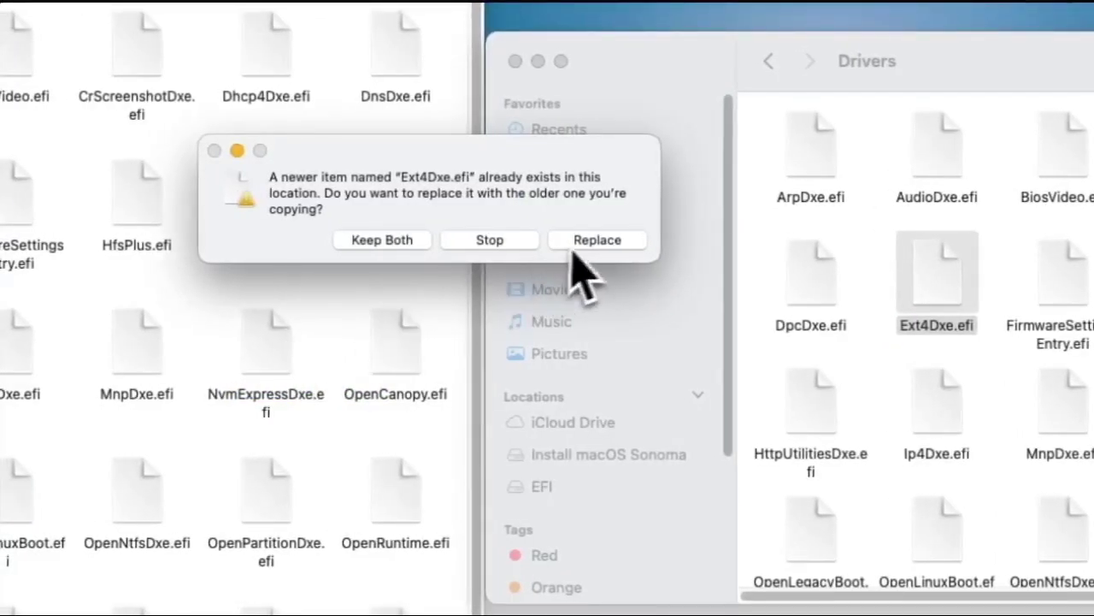
pyautogui.click(597, 240)
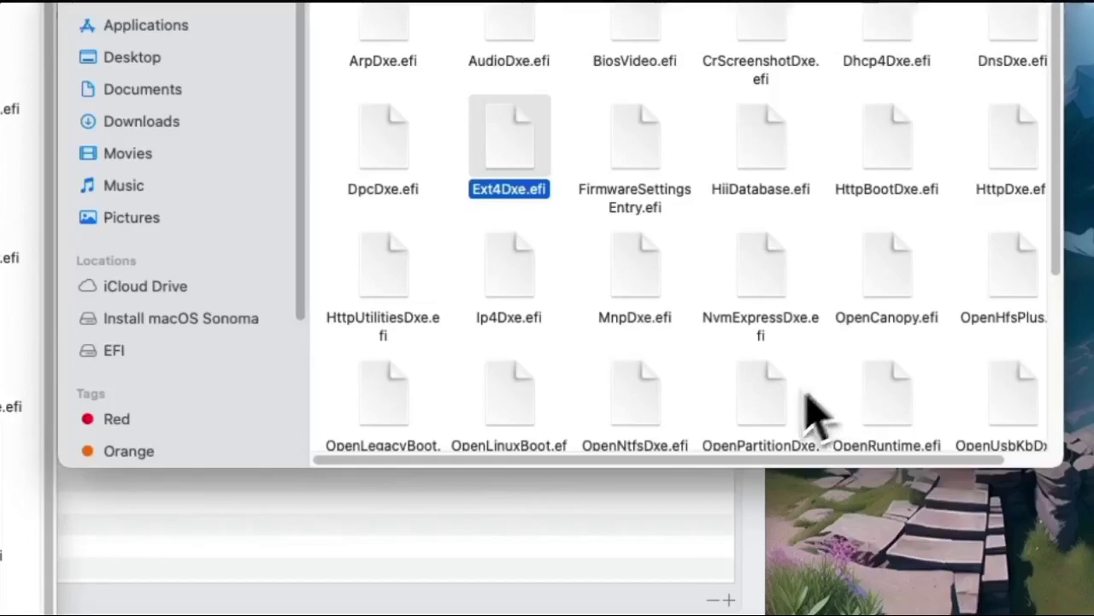
pyautogui.click(526, 411)
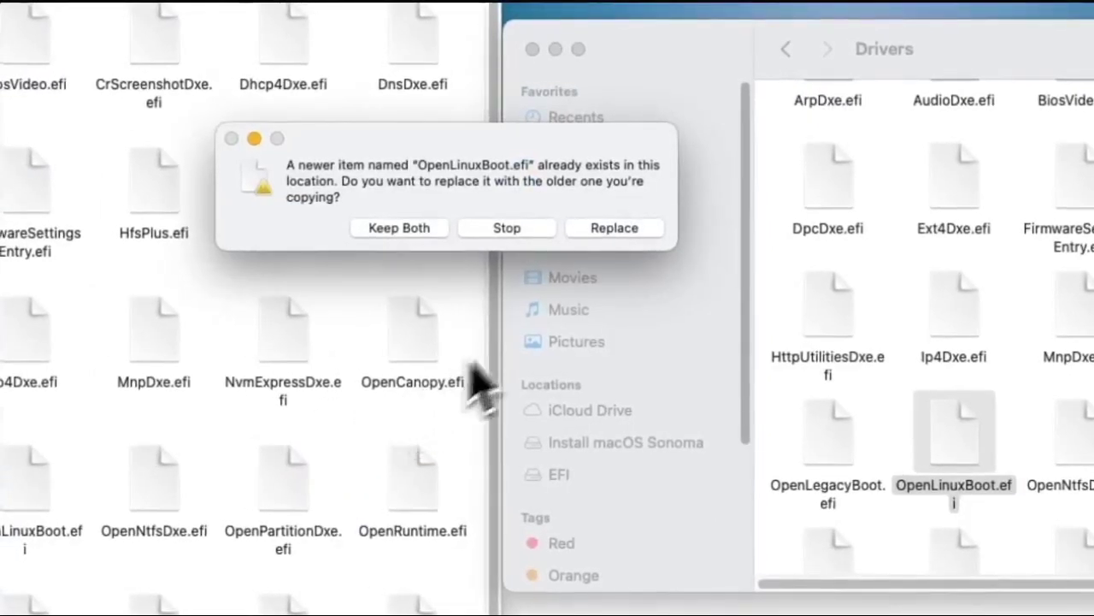
pyautogui.click(612, 230)
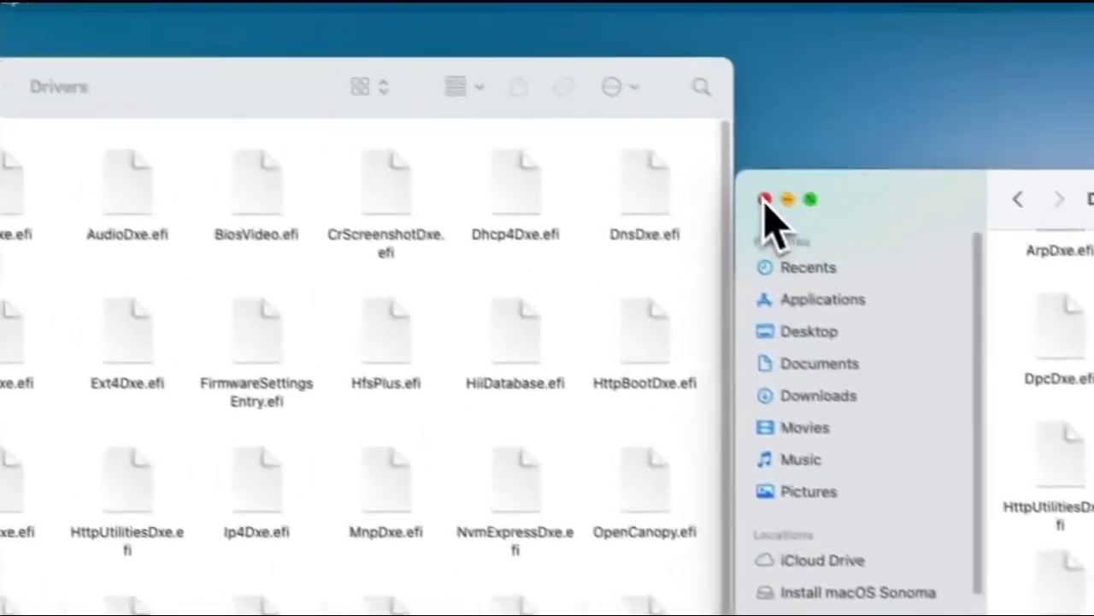
# Close the Finder windows and show the UEFI Drivers list in the config.plist
pyautogui.click(532, 49)
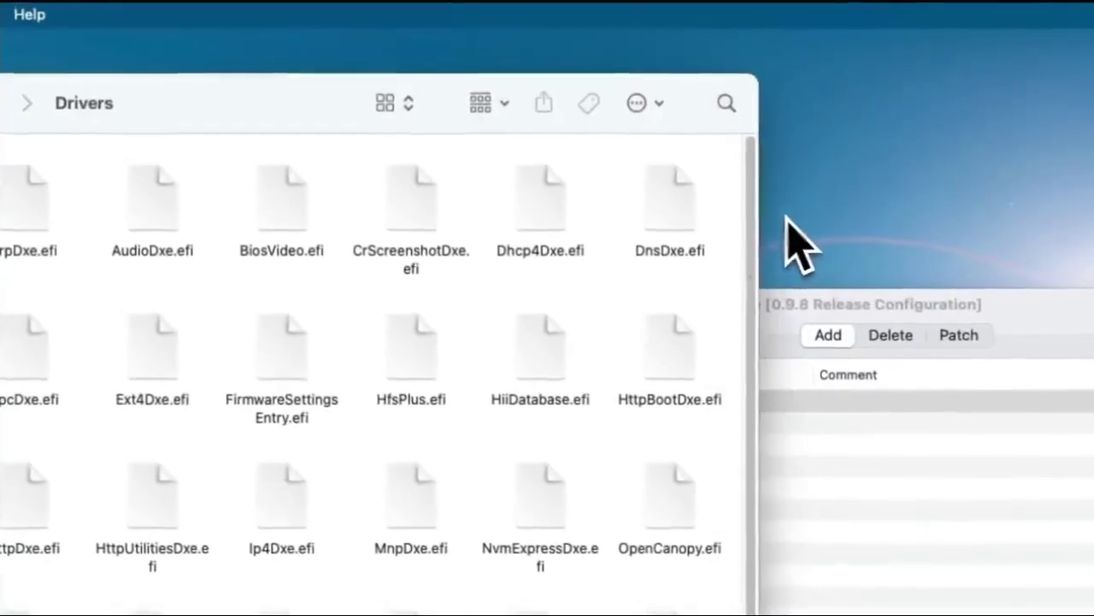
pyautogui.press('super+w')
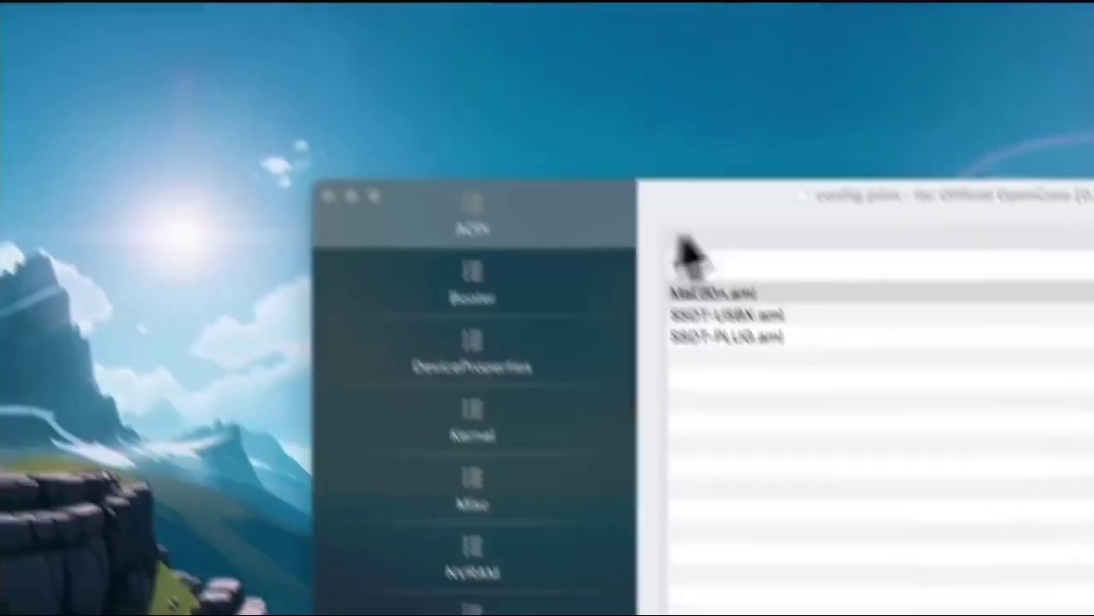
pyautogui.click(865, 318)
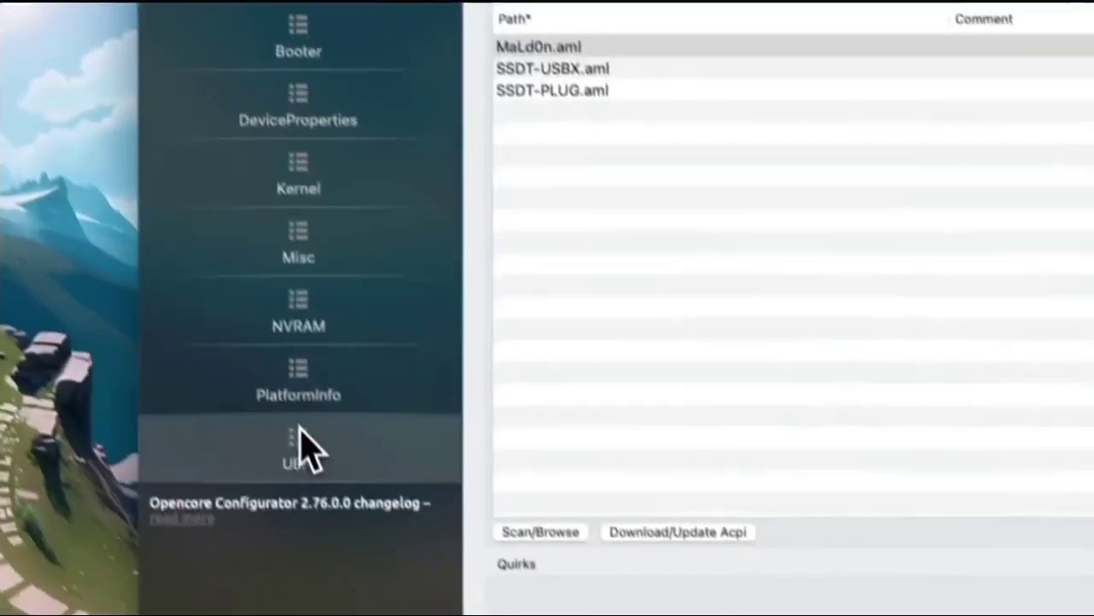
pyautogui.click(304, 449)
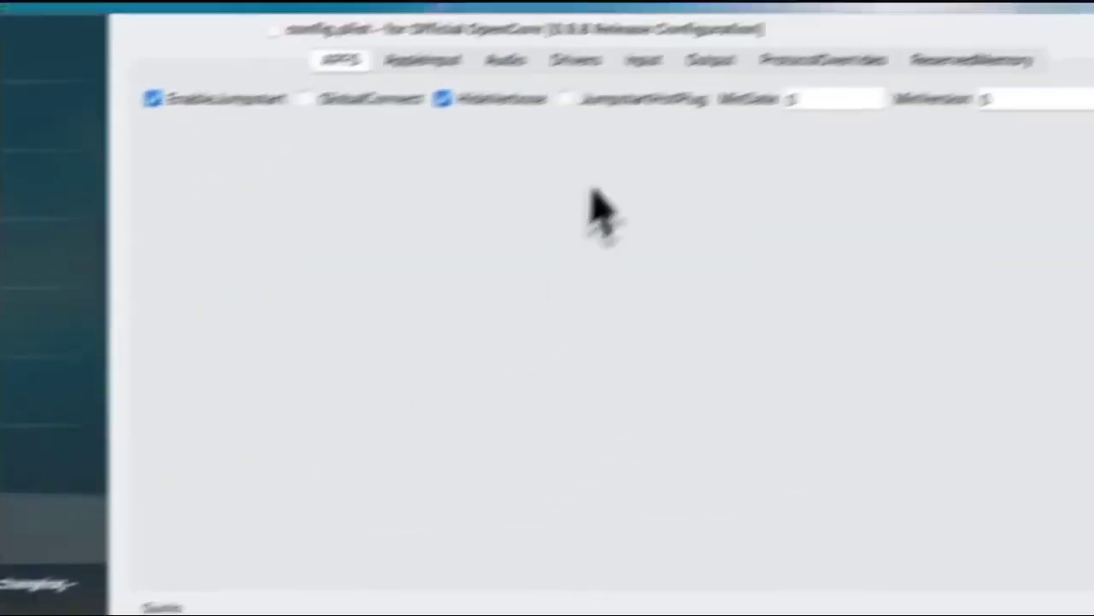
pyautogui.click(576, 60)
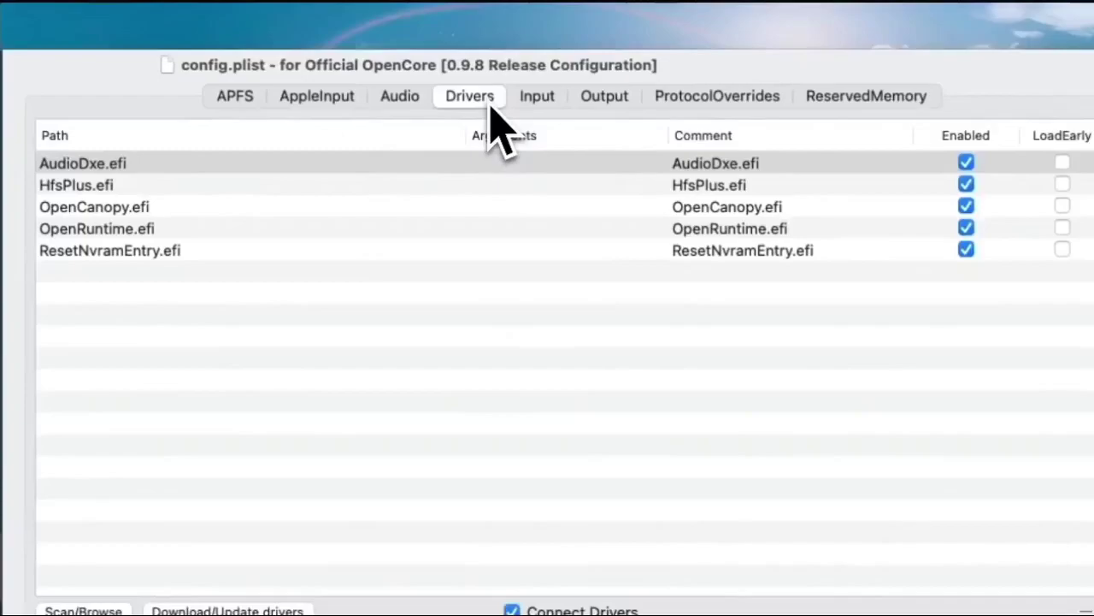
pyautogui.click(503, 250)
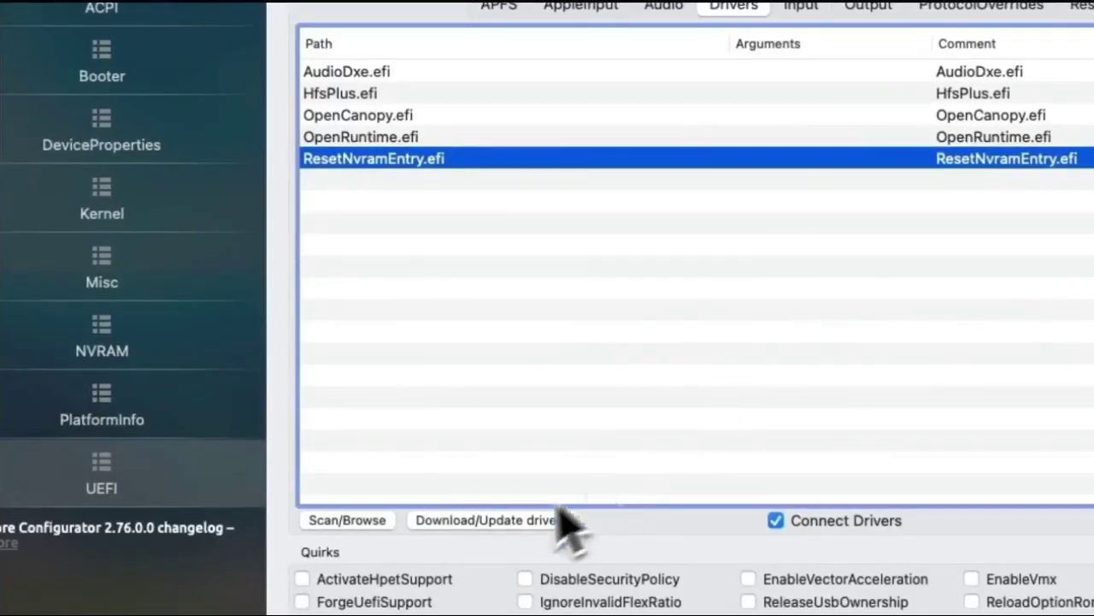
# Add Ext4Dxe.efi and OpenLinuxBoot.efi from the EFI partition's EFI/OC/Drivers to the drivers list
pyautogui.click(347, 520)
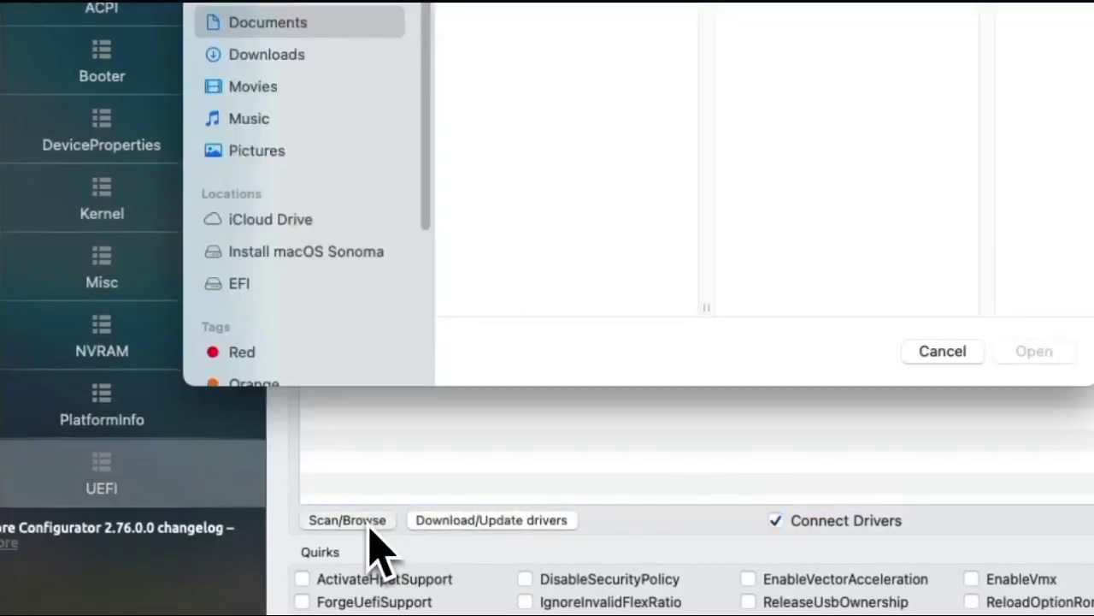
pyautogui.click(286, 284)
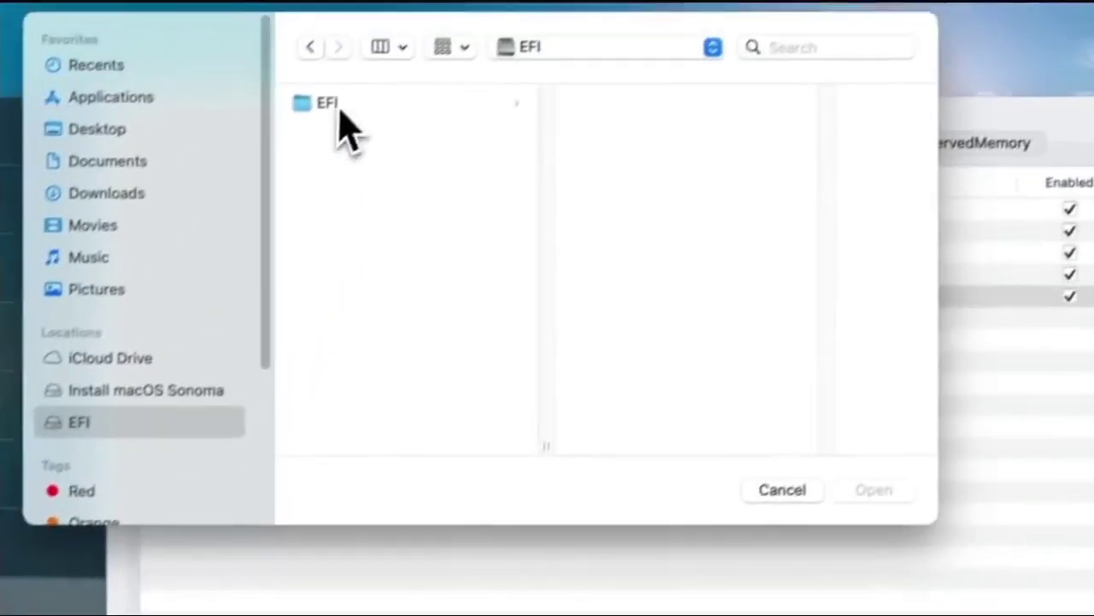
pyautogui.click(323, 122)
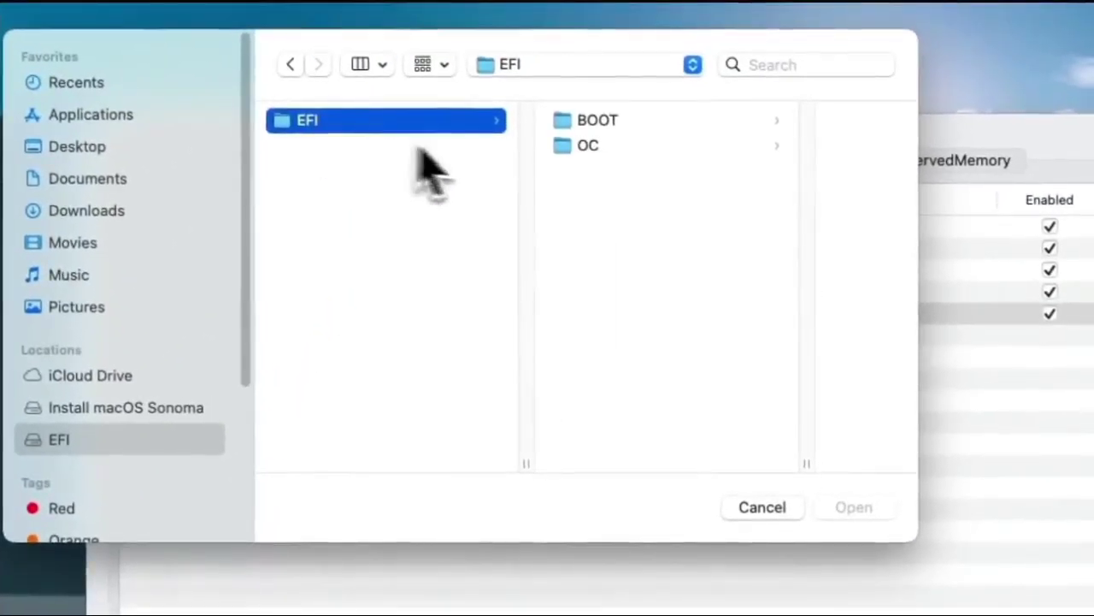
pyautogui.click(594, 150)
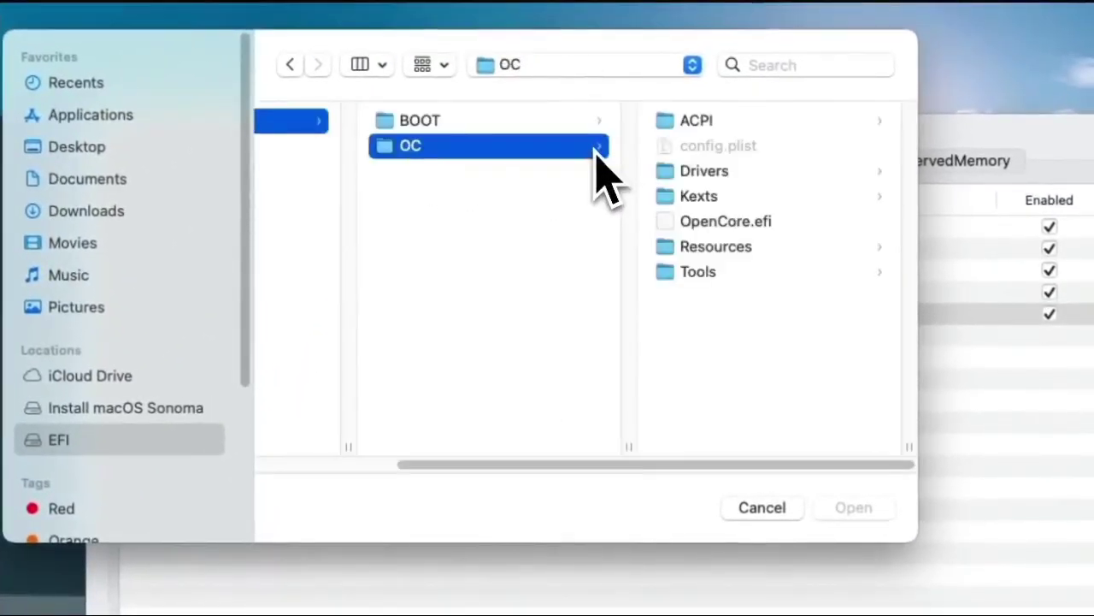
pyautogui.click(687, 176)
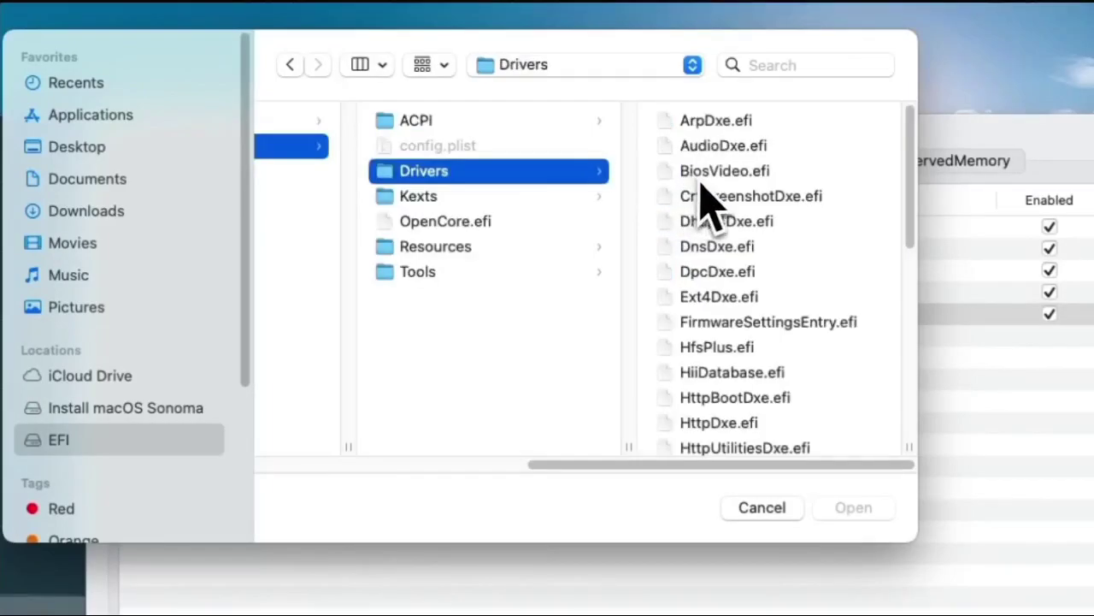
pyautogui.click(726, 296)
pyautogui.click(814, 505)
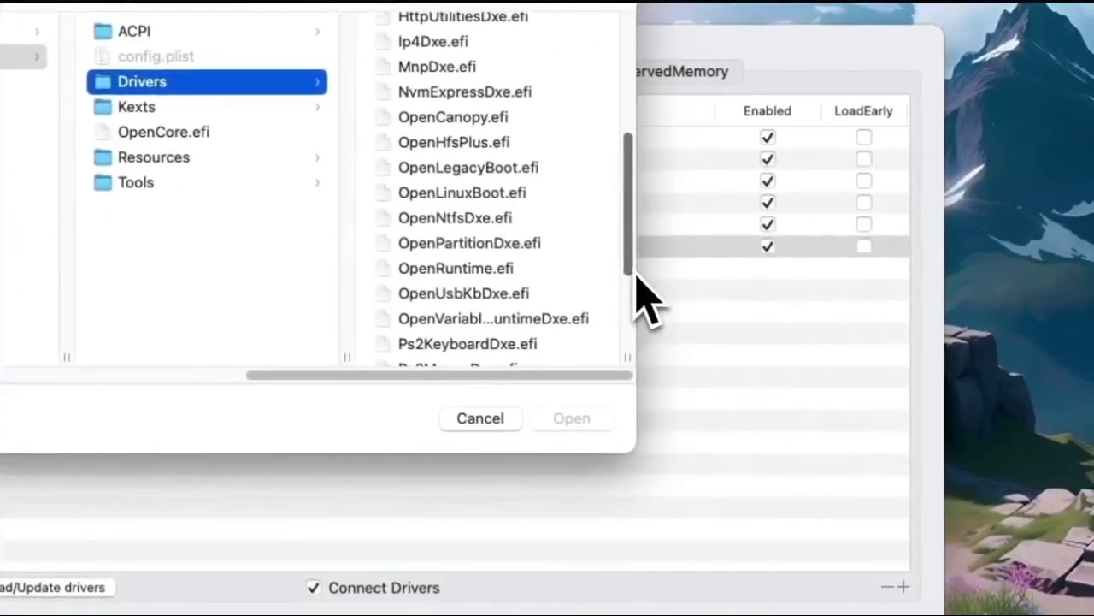
pyautogui.click(502, 195)
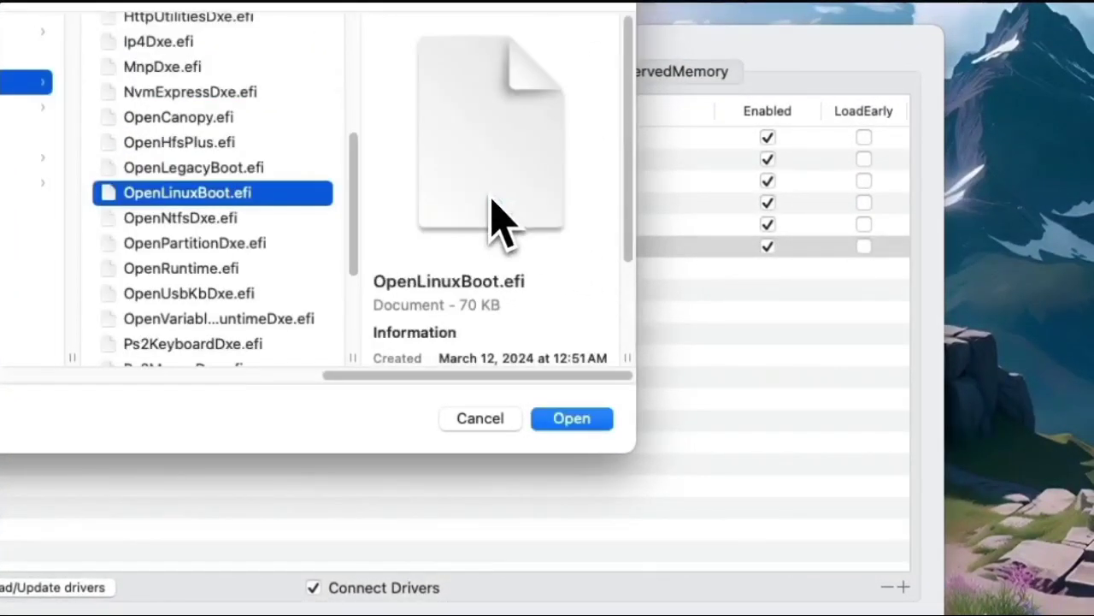
pyautogui.click(541, 424)
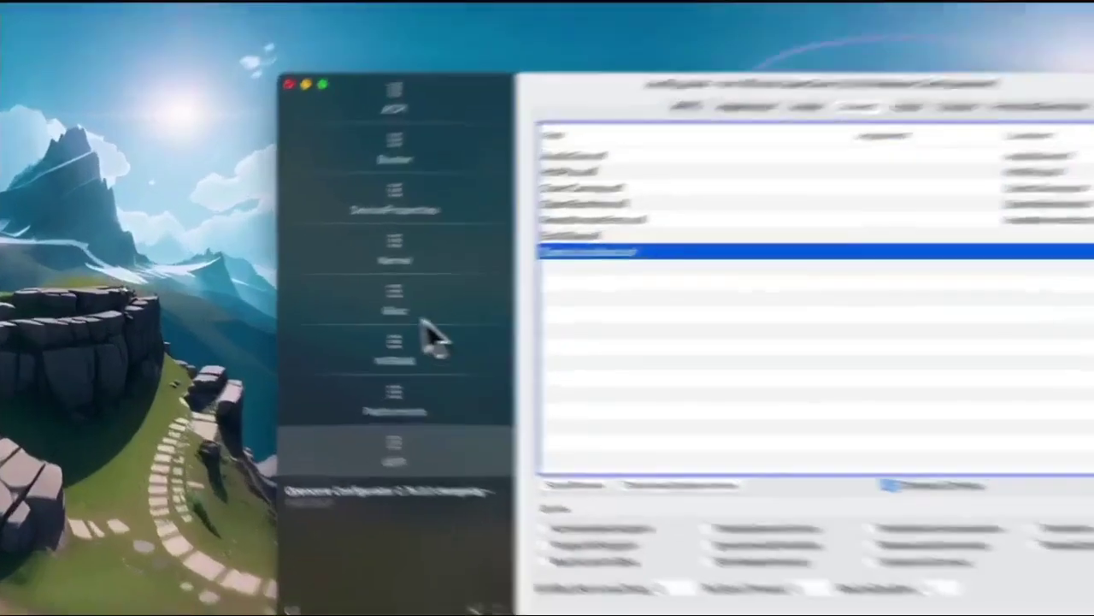
# Enable HideAuxiliary in Misc > Boot, keep LauncherOption at Full, and save config.plist
pyautogui.click(281, 310)
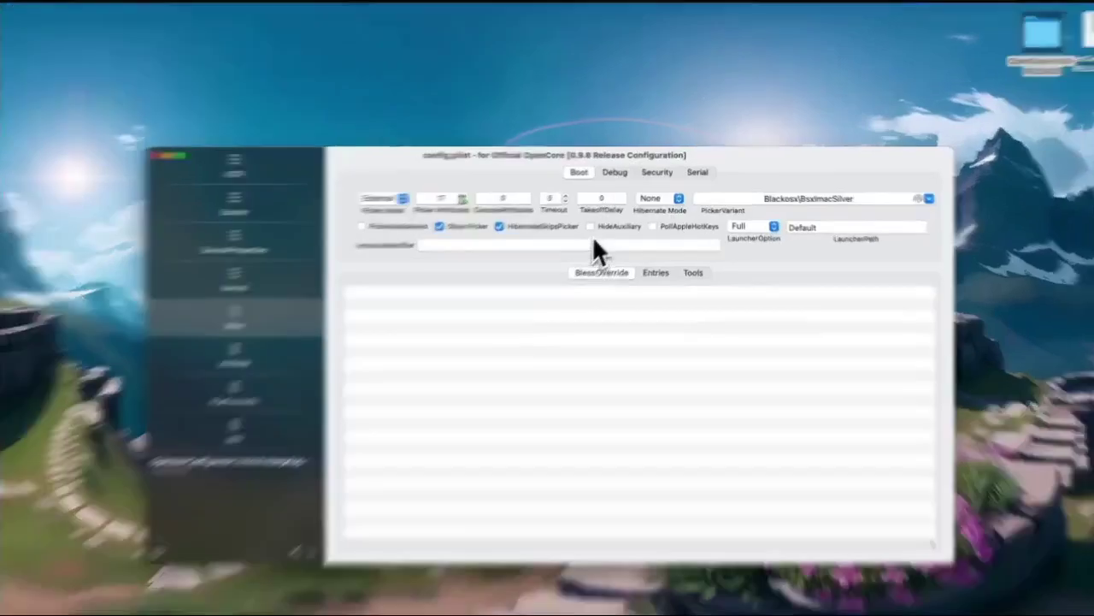
pyautogui.click(602, 219)
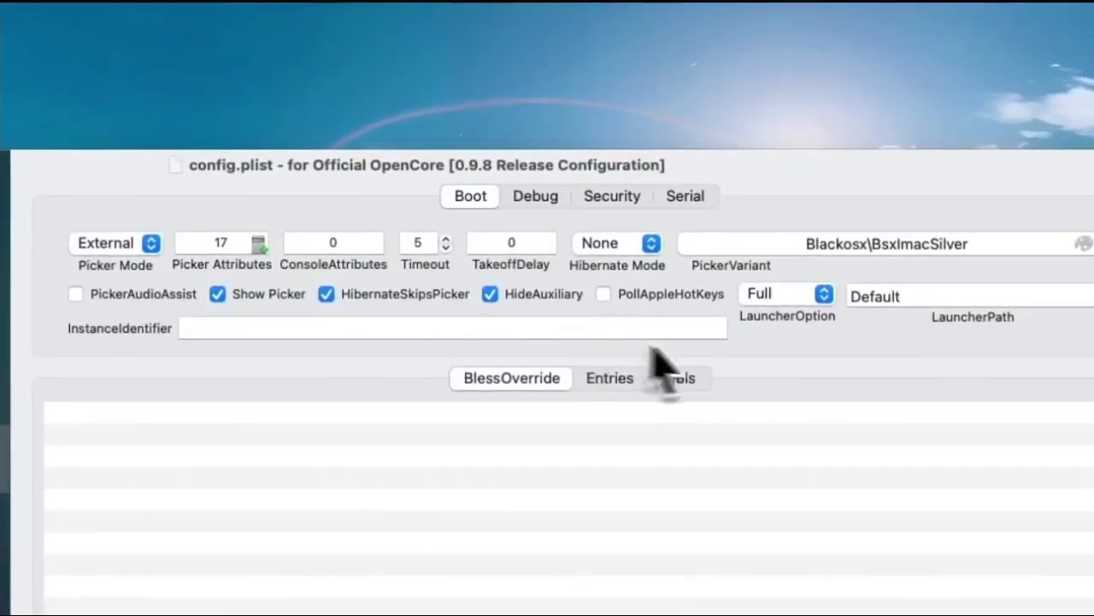
pyautogui.click(823, 300)
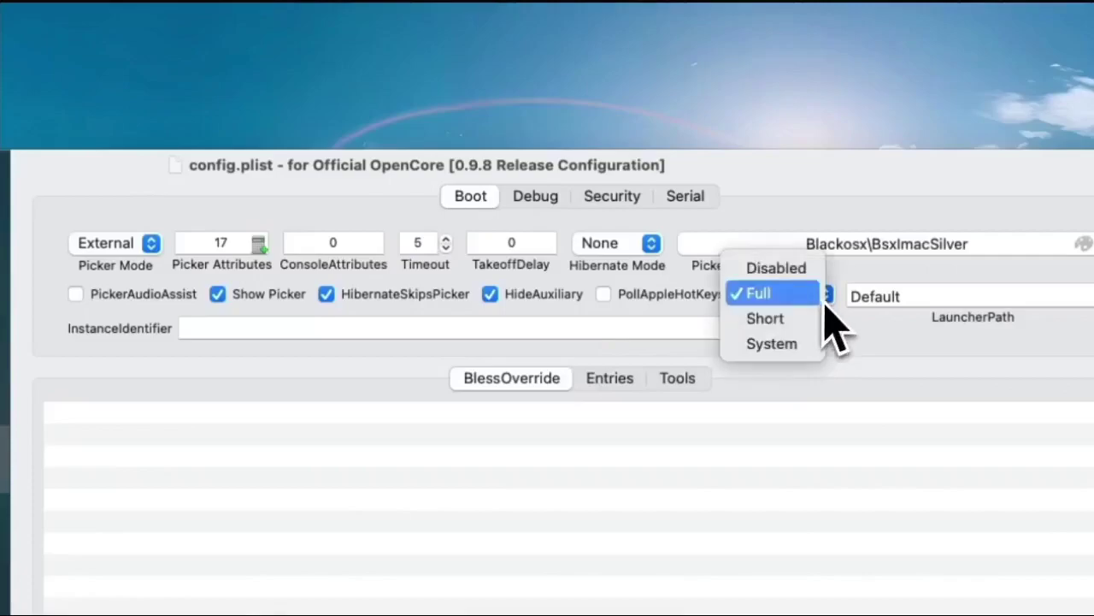
pyautogui.click(758, 303)
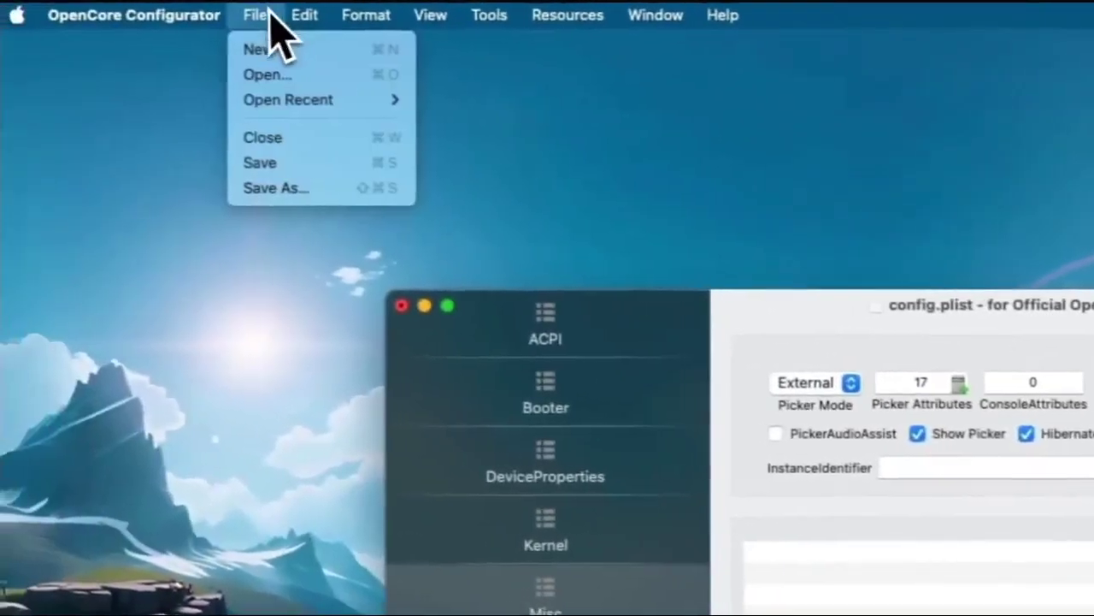
pyautogui.click(281, 163)
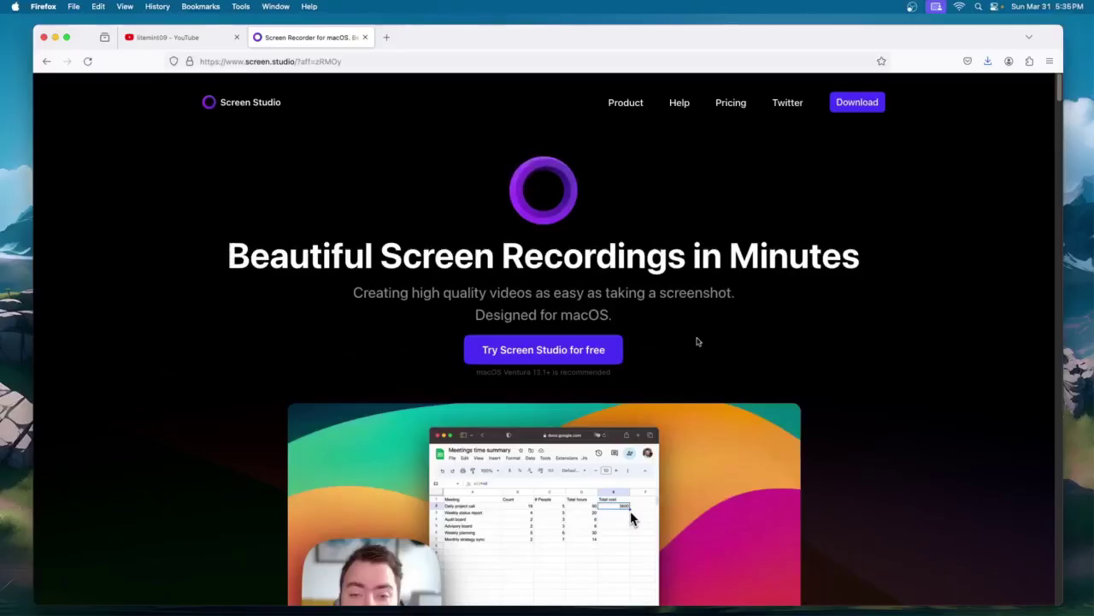
pyautogui.scroll(-2, 696, 338)
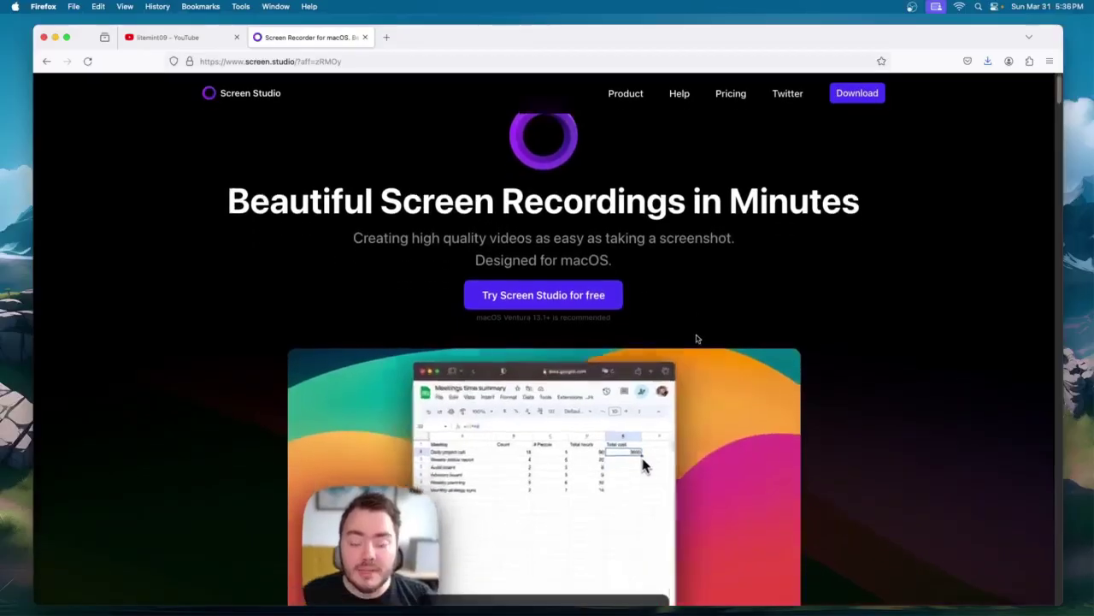
pyautogui.scroll(-1, 696, 336)
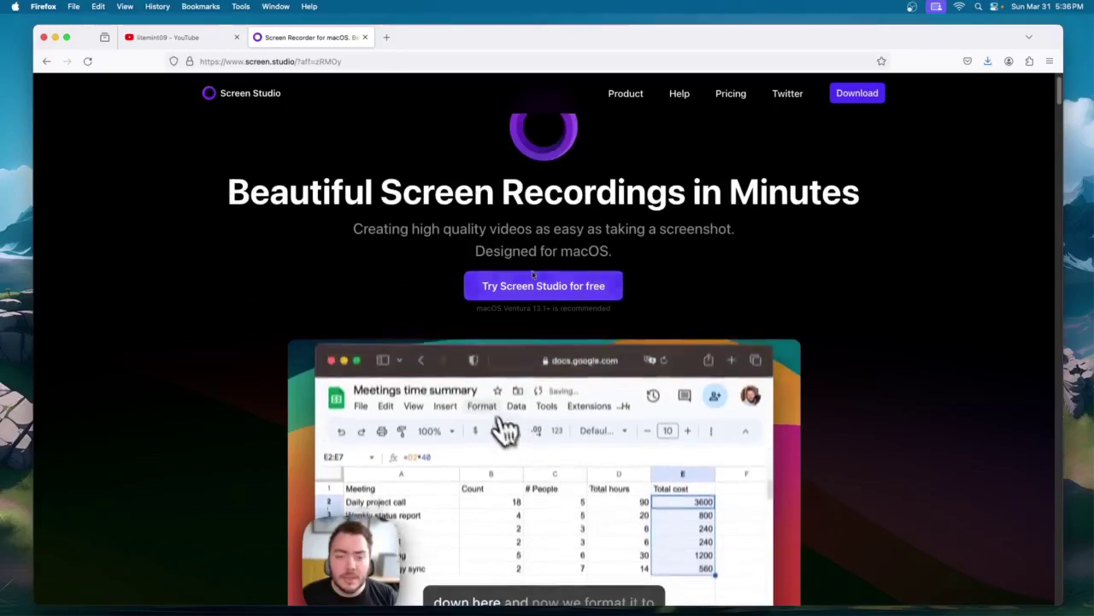
pyautogui.scroll(-10, 539, 302)
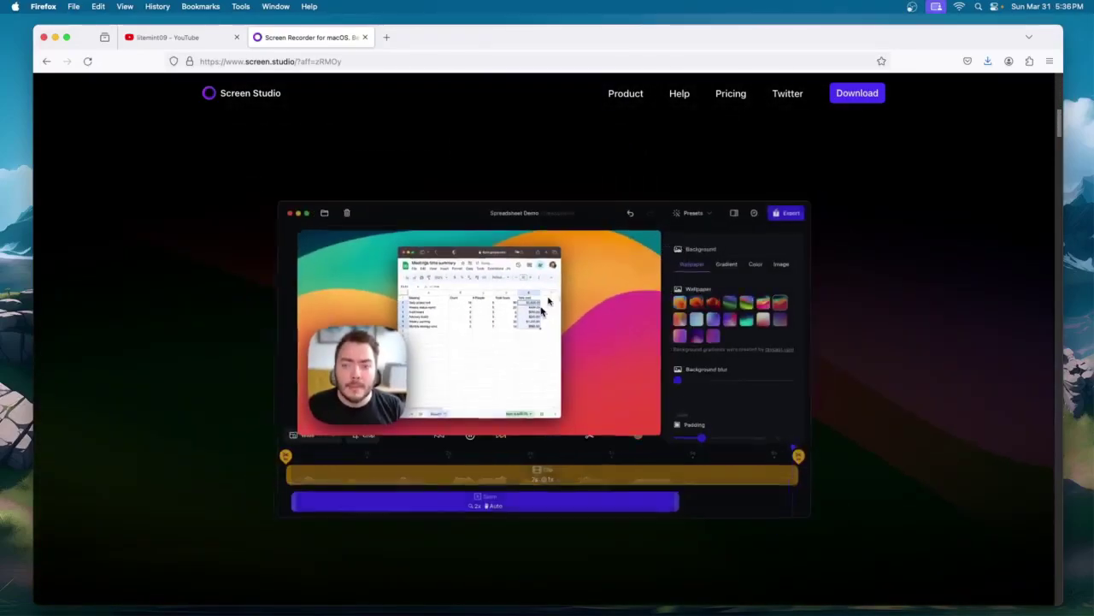
pyautogui.scroll(-6, 549, 301)
pyautogui.scroll(6, 548, 299)
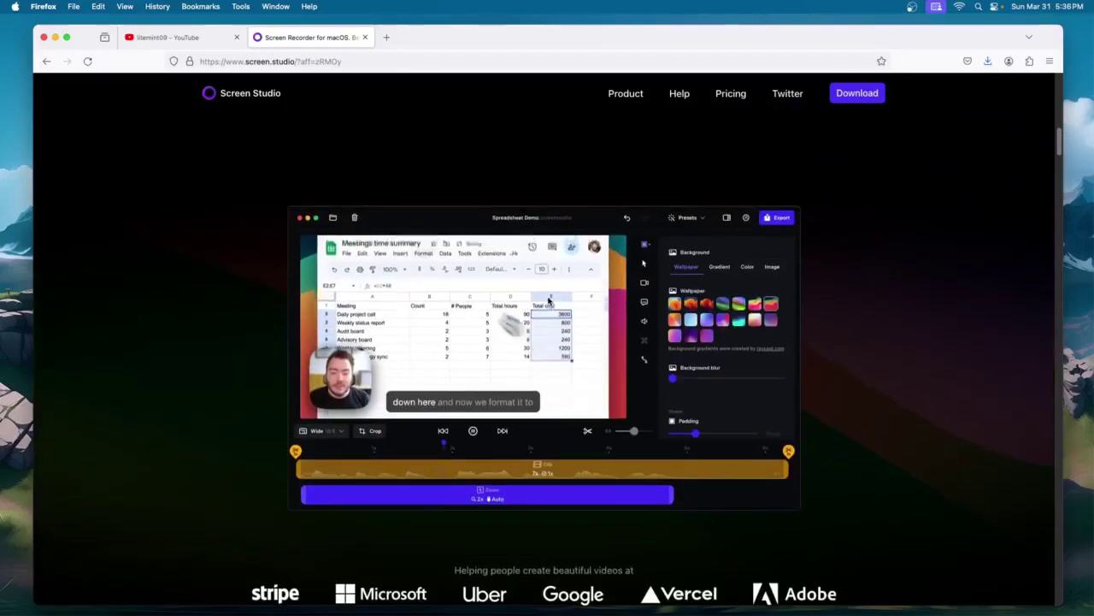